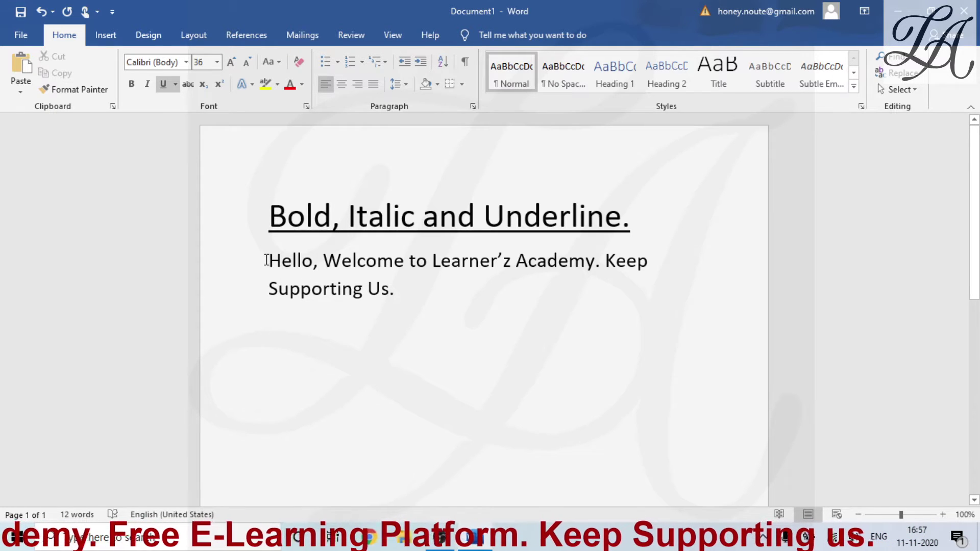
Make the "Hello, Welcome to Learner'z Academy. Keep Supporting Us." paragraph bold and deselect it
drag(266, 259, 417, 298)
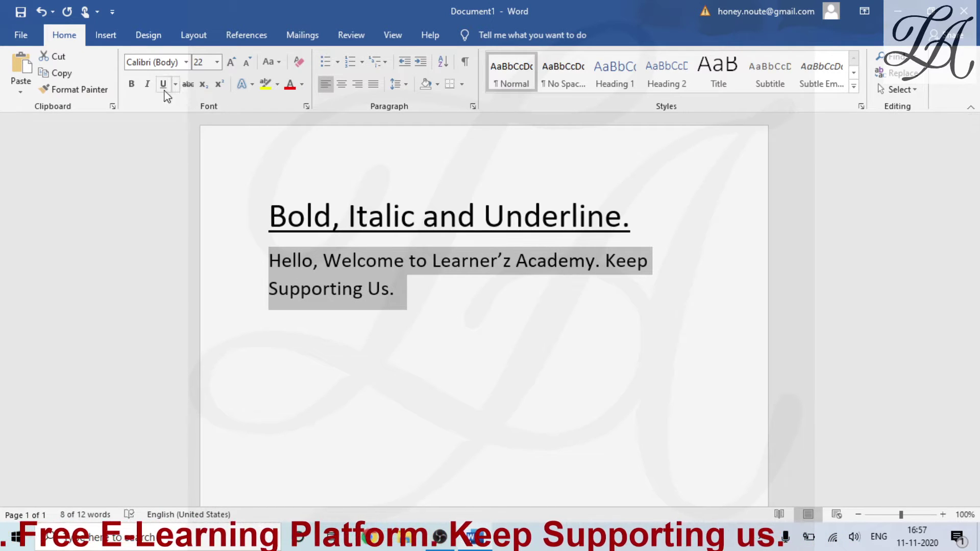
click(132, 84)
click(401, 389)
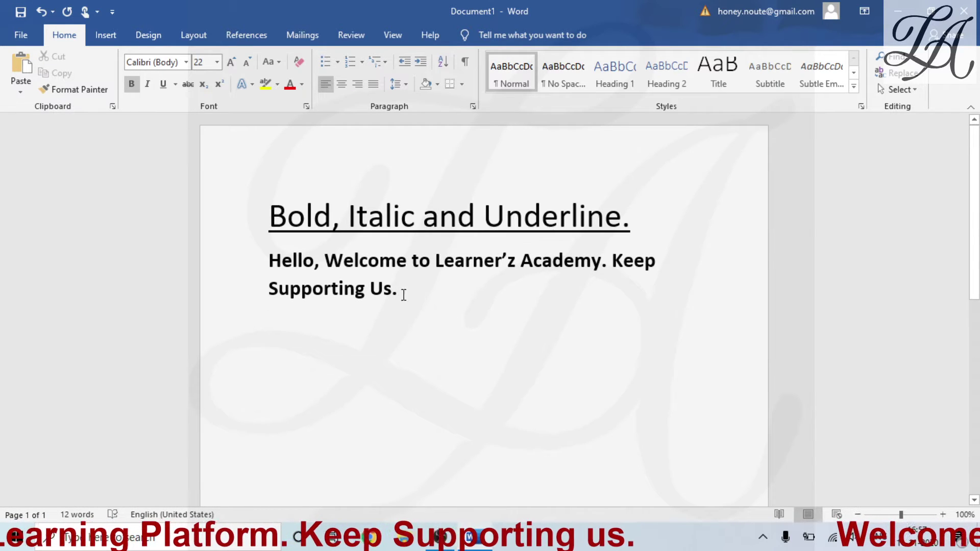
Remove the bold formatting from the whole paragraph below the heading and deselect it
drag(404, 285, 276, 258)
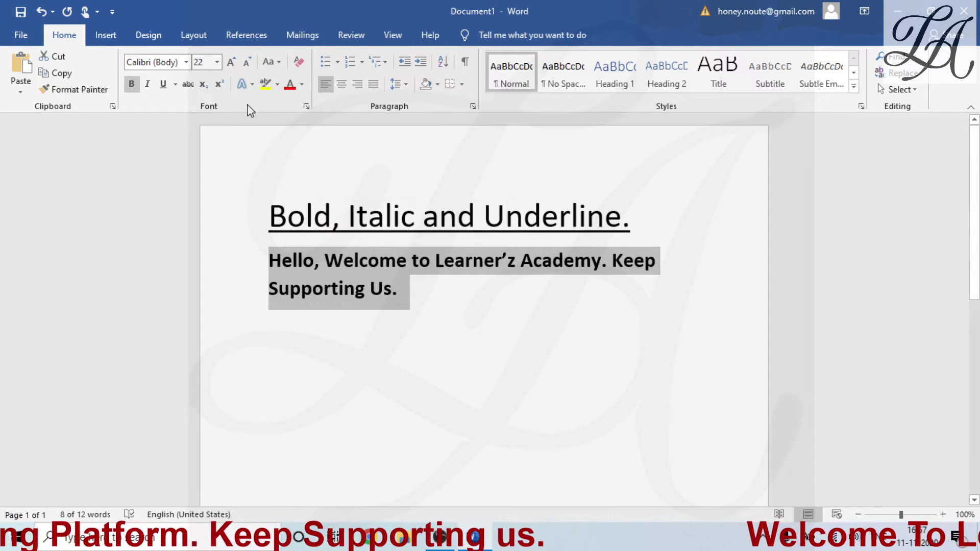
click(139, 86)
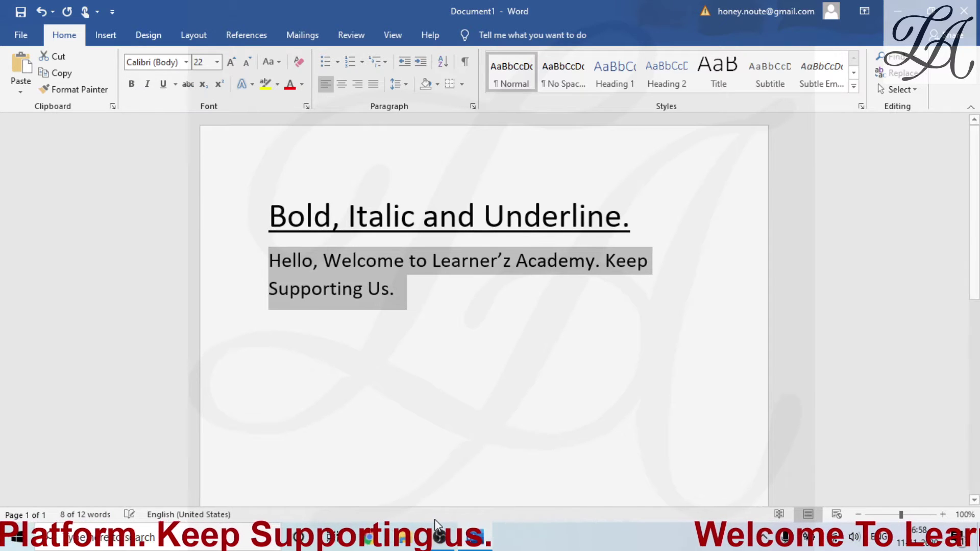
click(424, 370)
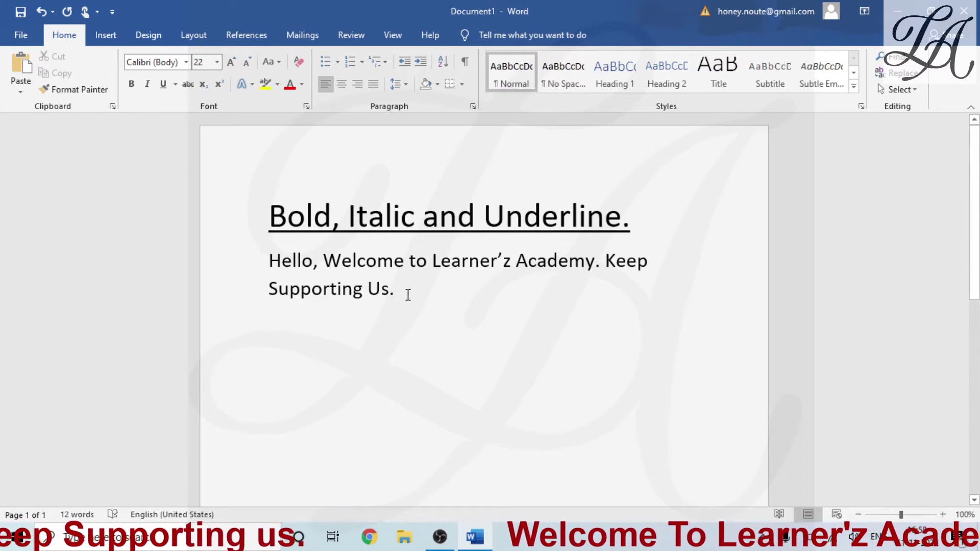
Toggle bold on and off again for the paragraph below the heading, and deselect the text
drag(409, 294, 294, 260)
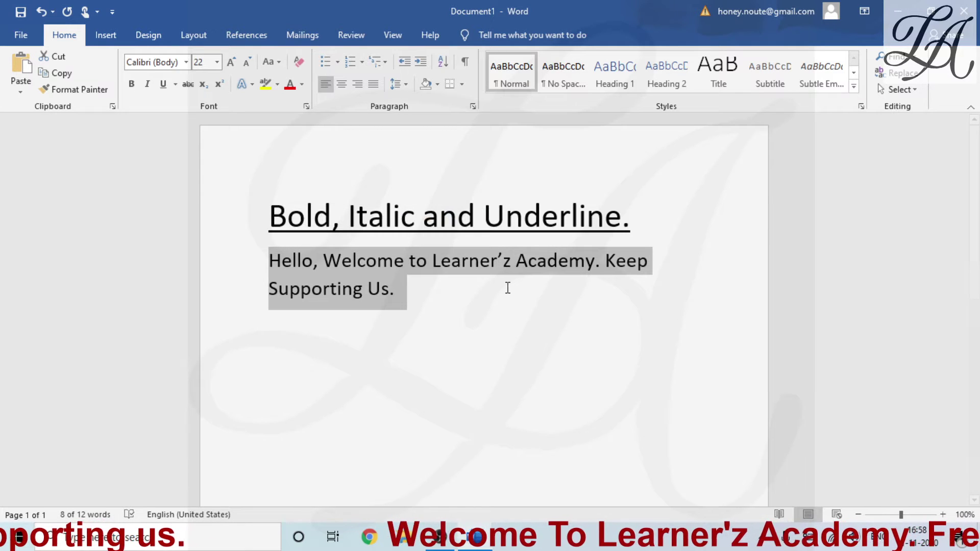
key(ctrl+b)
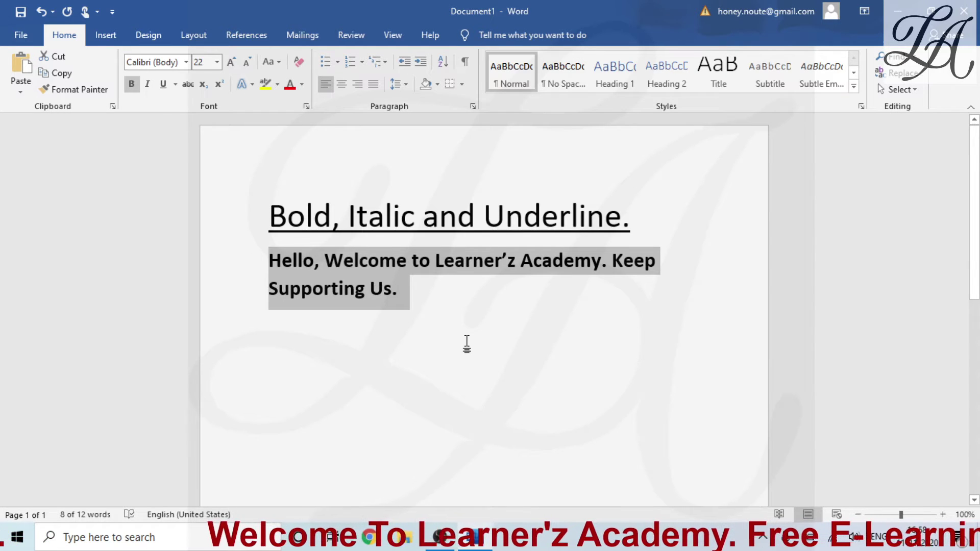
key(ctrl+b)
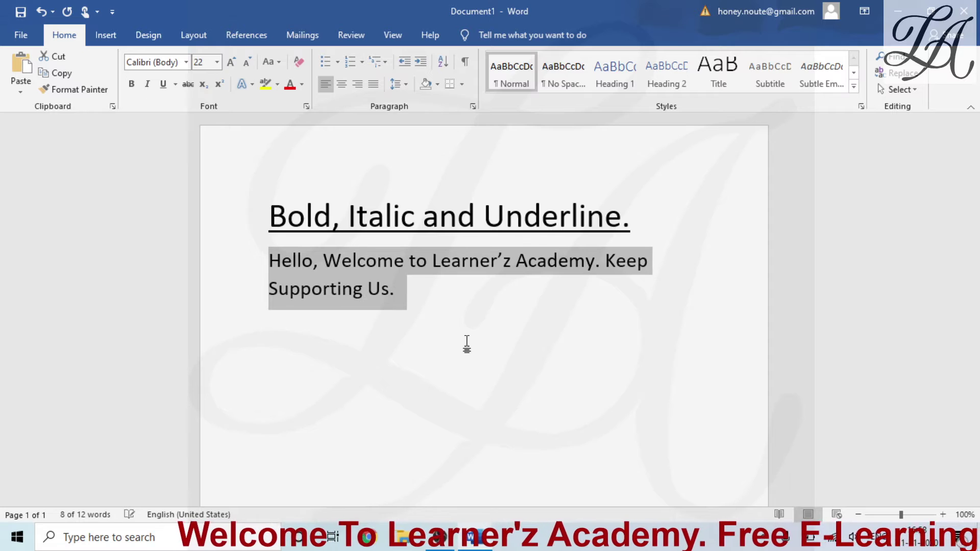
click(436, 290)
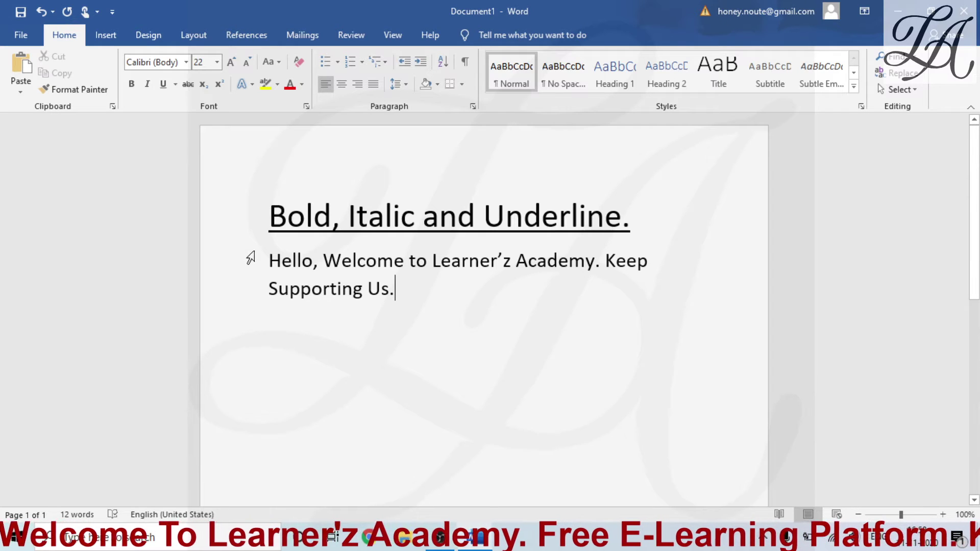
Make the "Hello, Welcome to Learner'z Academy. Keep Supporting Us." paragraph italic and deselect it
drag(268, 252, 433, 296)
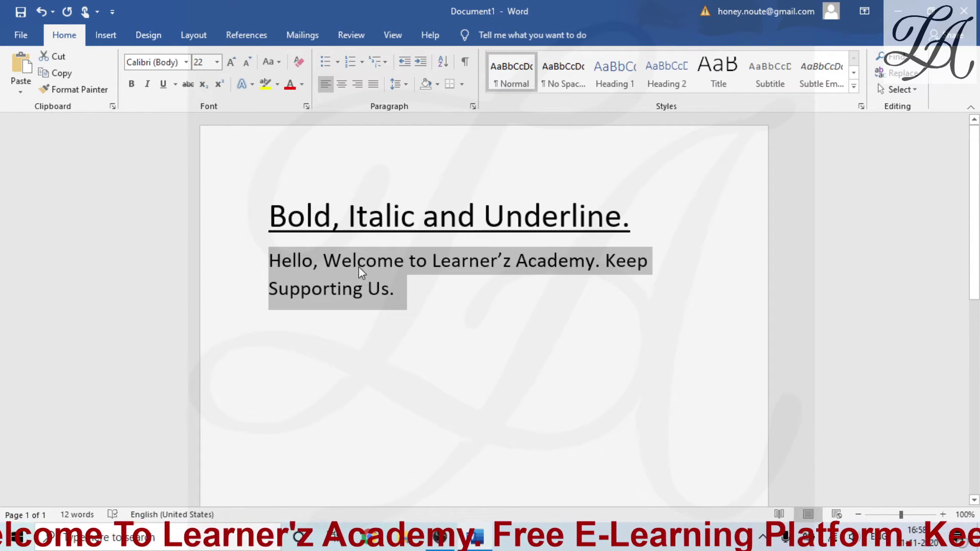
click(148, 84)
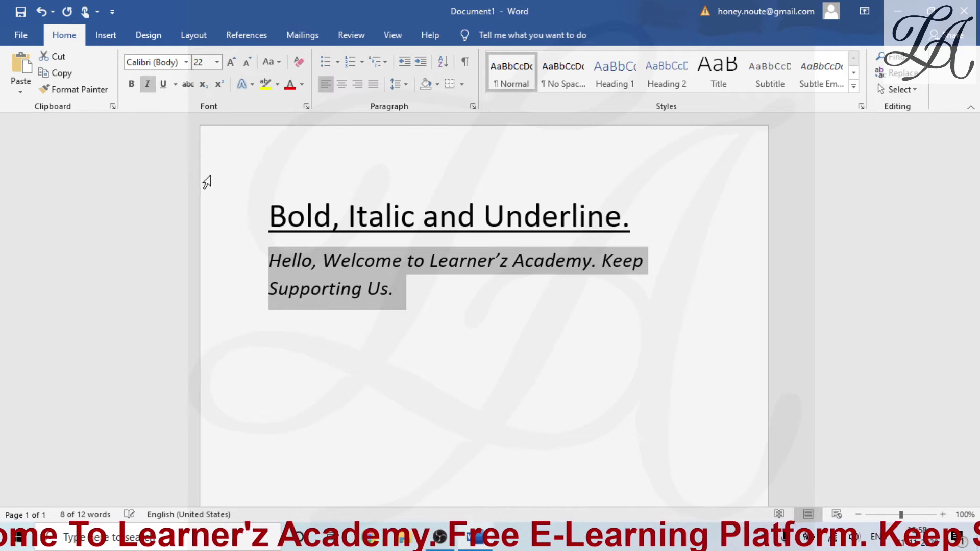
click(356, 352)
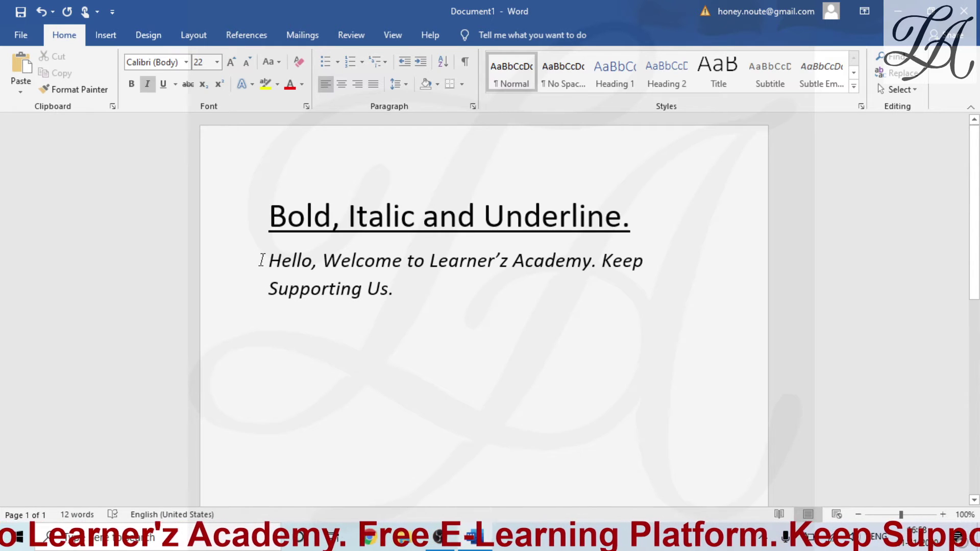
Remove the italic formatting from the whole paragraph below the heading and deselect it
drag(265, 259, 408, 286)
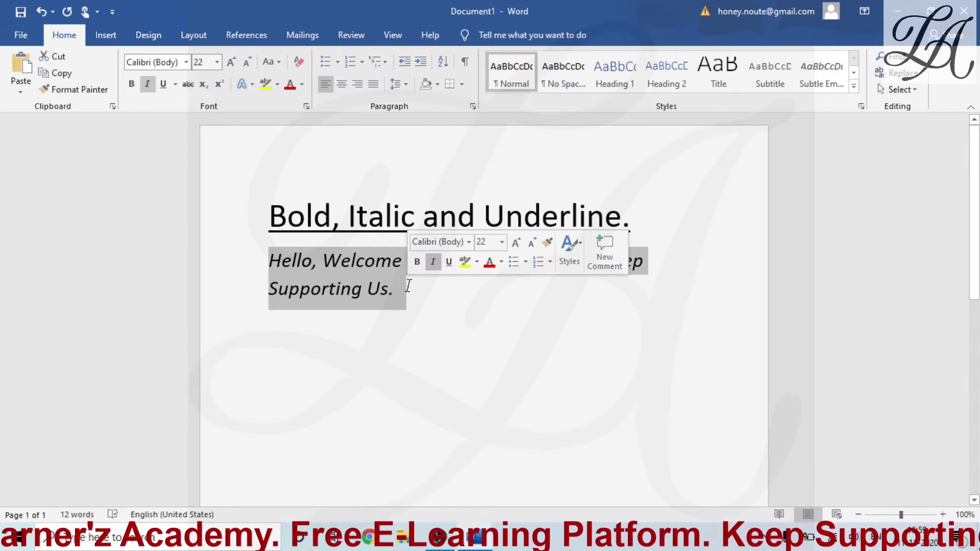
click(148, 84)
click(317, 400)
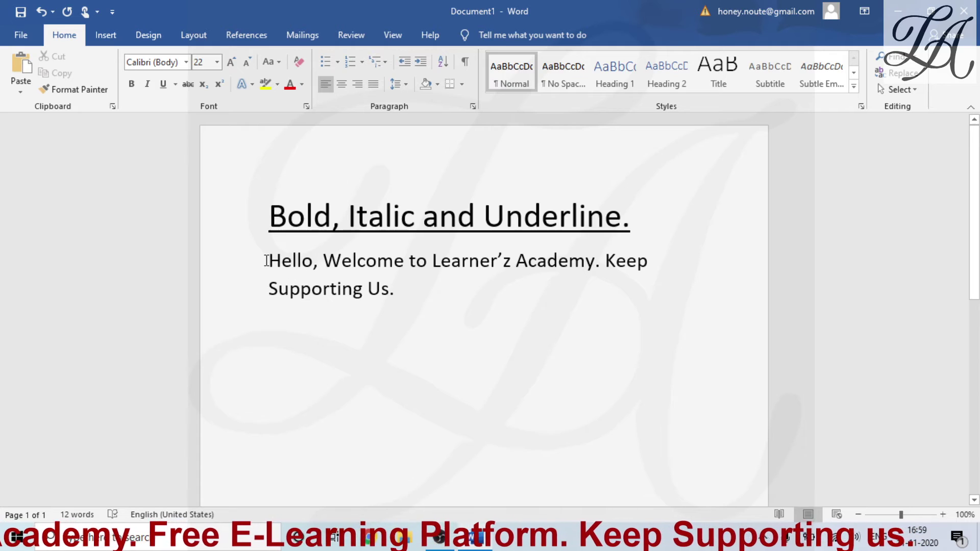
Toggle italic on and off again for the paragraph below the heading, and deselect the text
drag(266, 260, 410, 295)
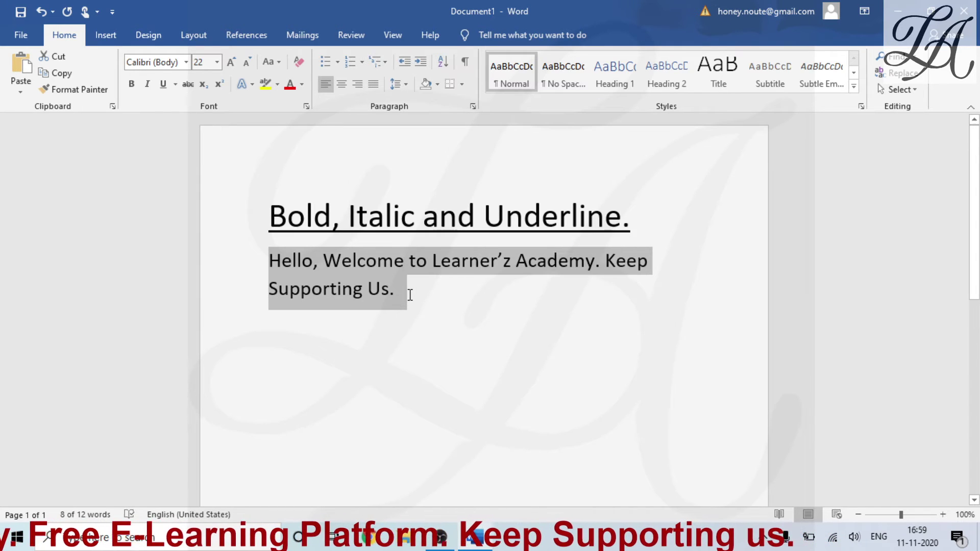
key(ctrl+i)
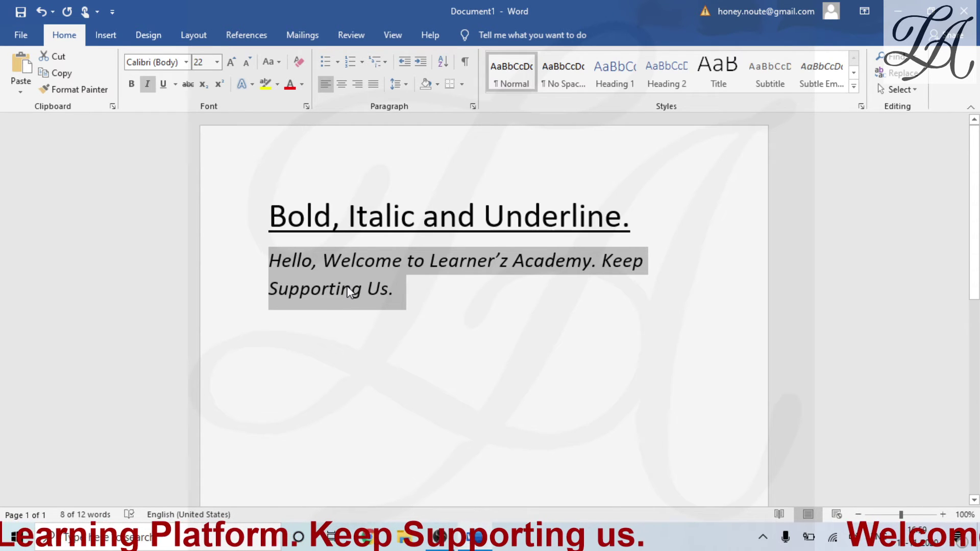
key(ctrl+i)
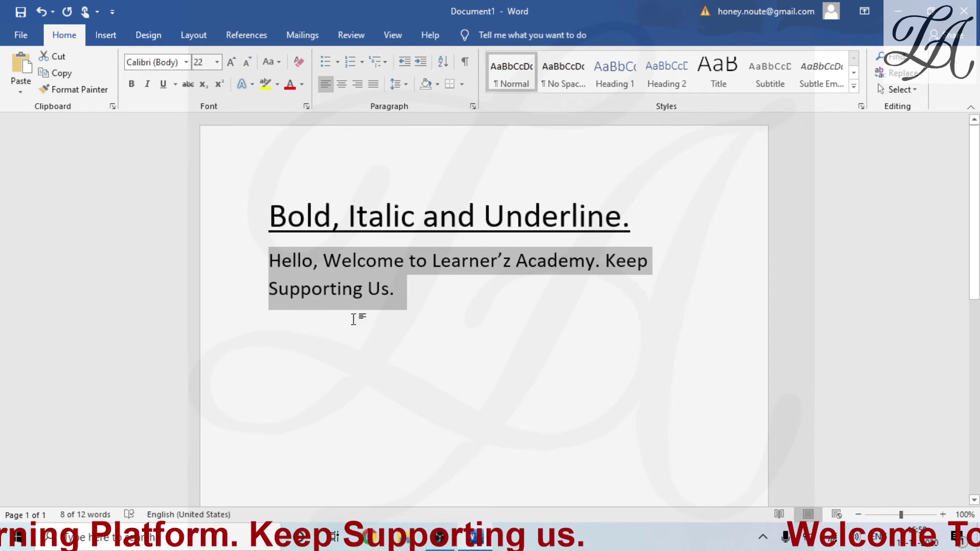
click(410, 327)
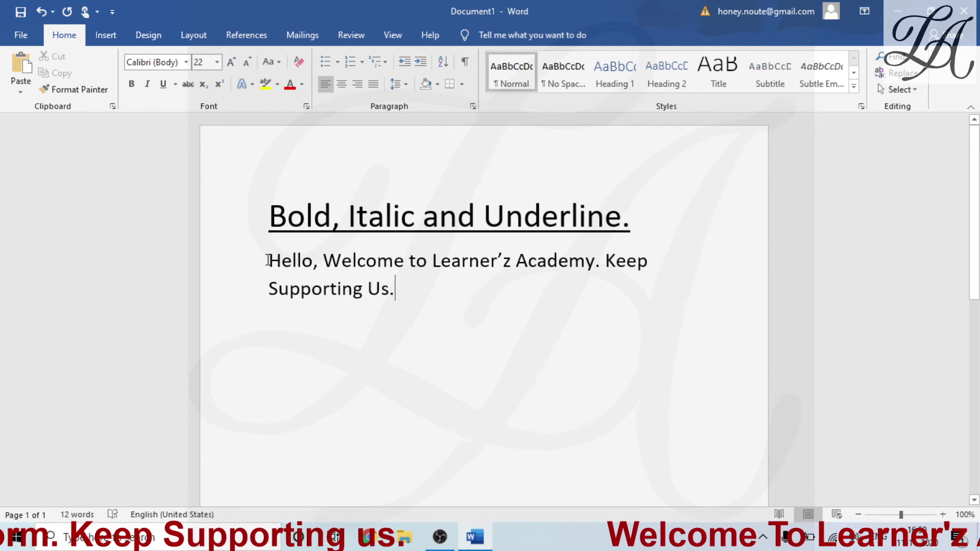
Underline the "Hello, Welcome to Learner'z Academy. Keep Supporting Us." paragraph and deselect it
drag(268, 259, 404, 291)
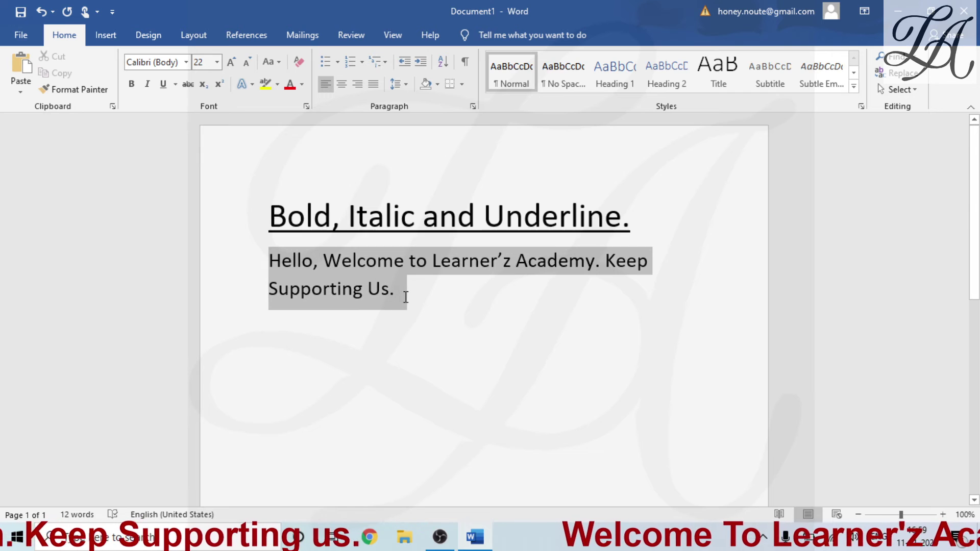
click(164, 84)
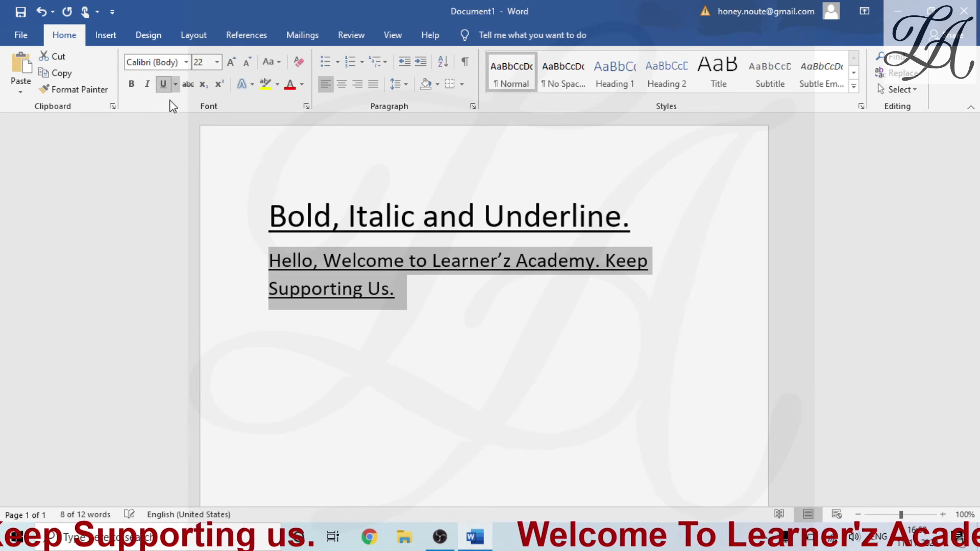
click(351, 421)
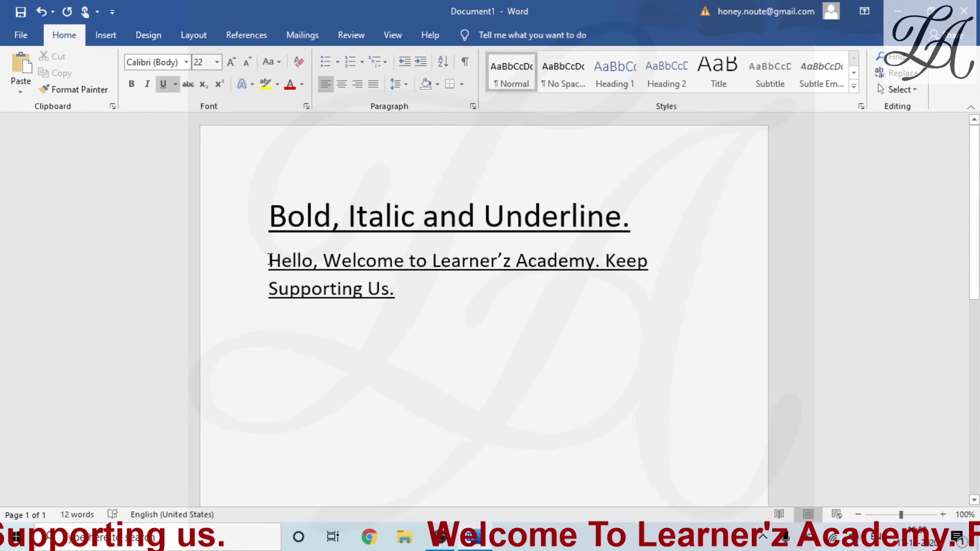
Remove the underline from the whole paragraph below the heading and deselect it
drag(269, 260, 409, 290)
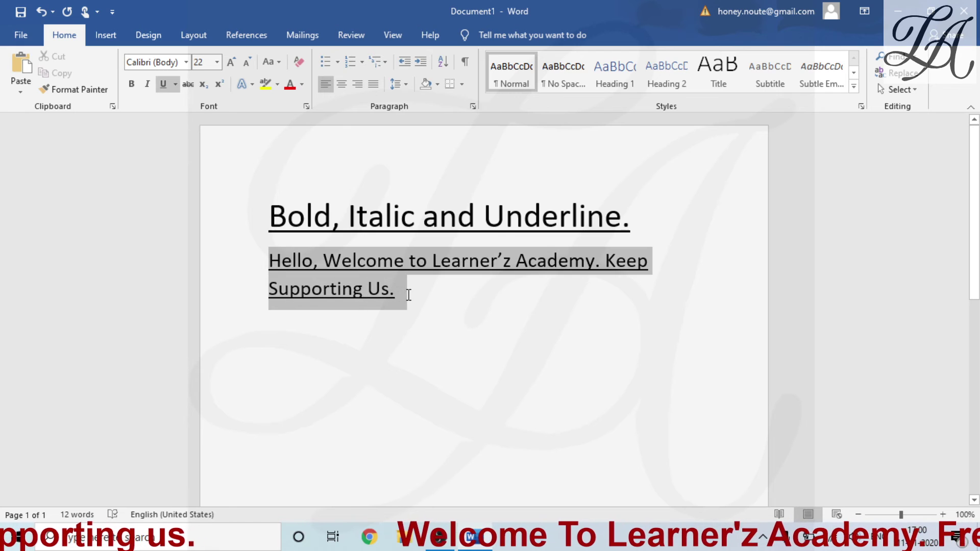
click(164, 84)
click(383, 396)
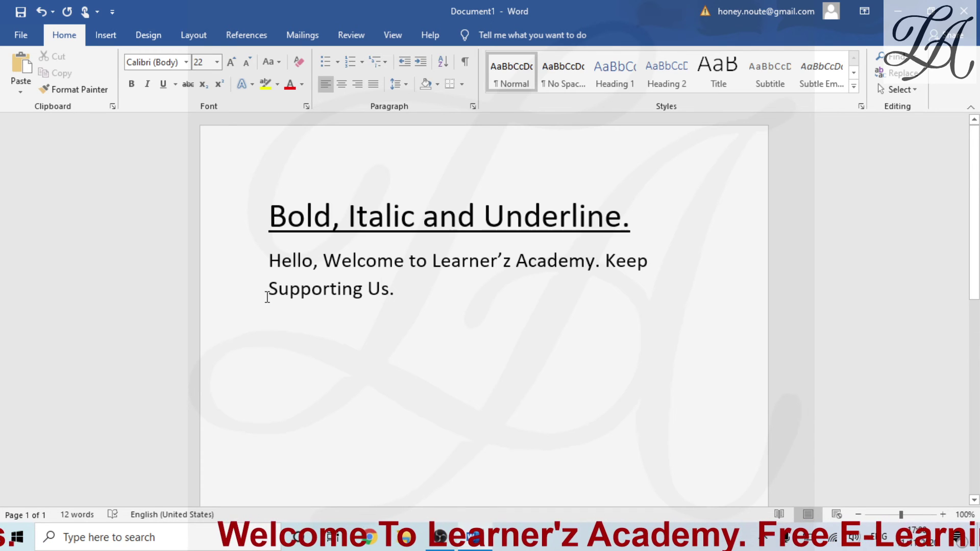
Toggle underlining on and off for the paragraph below the heading, undoing the stray "i" that replaces its text
drag(266, 261, 424, 297)
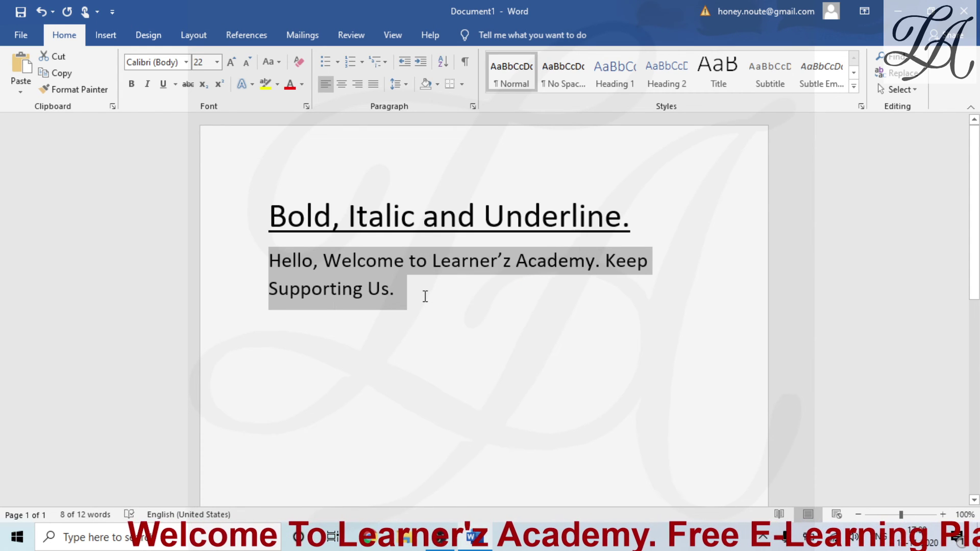
key(ctrl+u)
text(i)
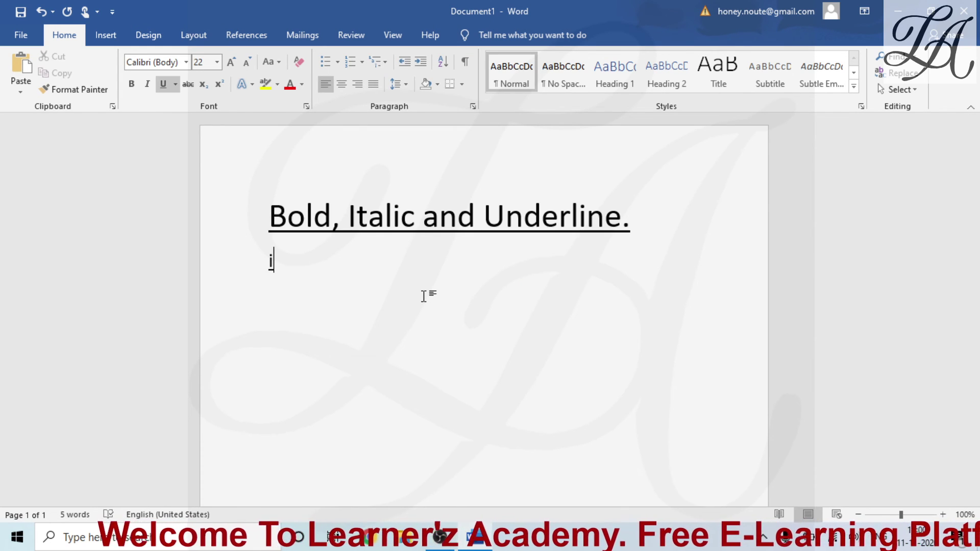
key(ctrl+z)
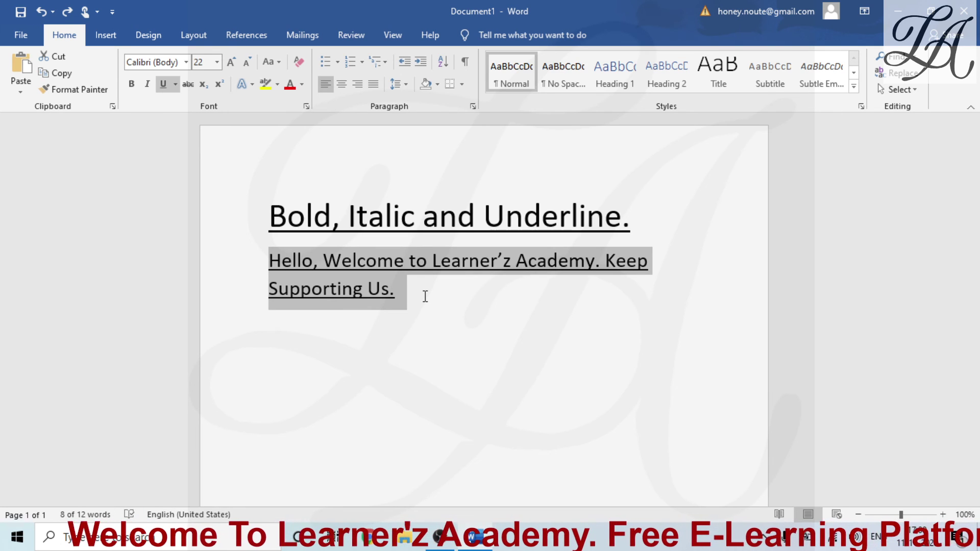
key(ctrl+u)
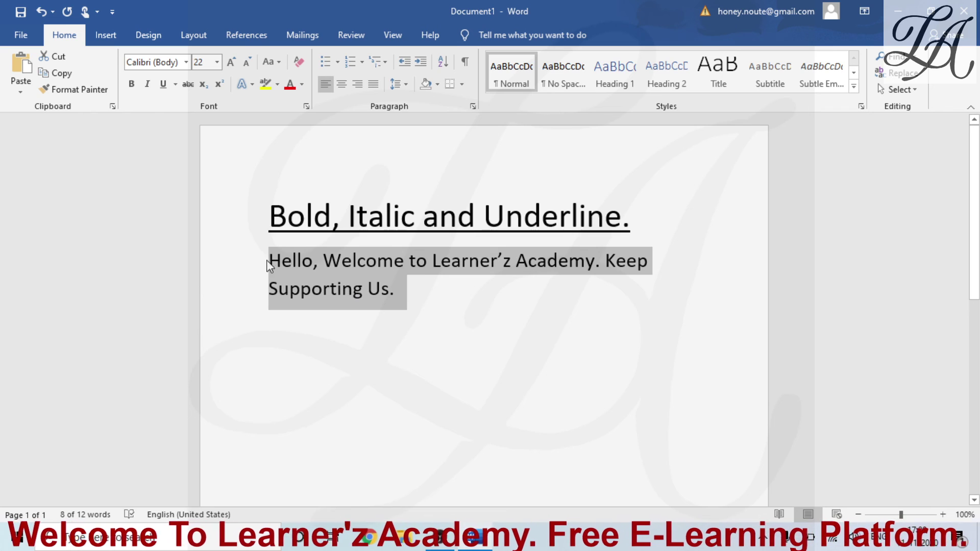
click(430, 311)
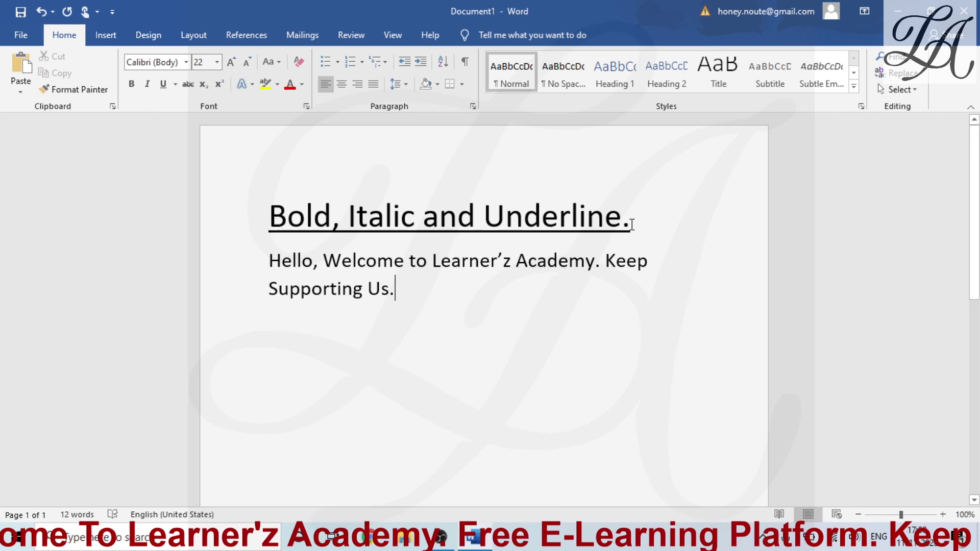